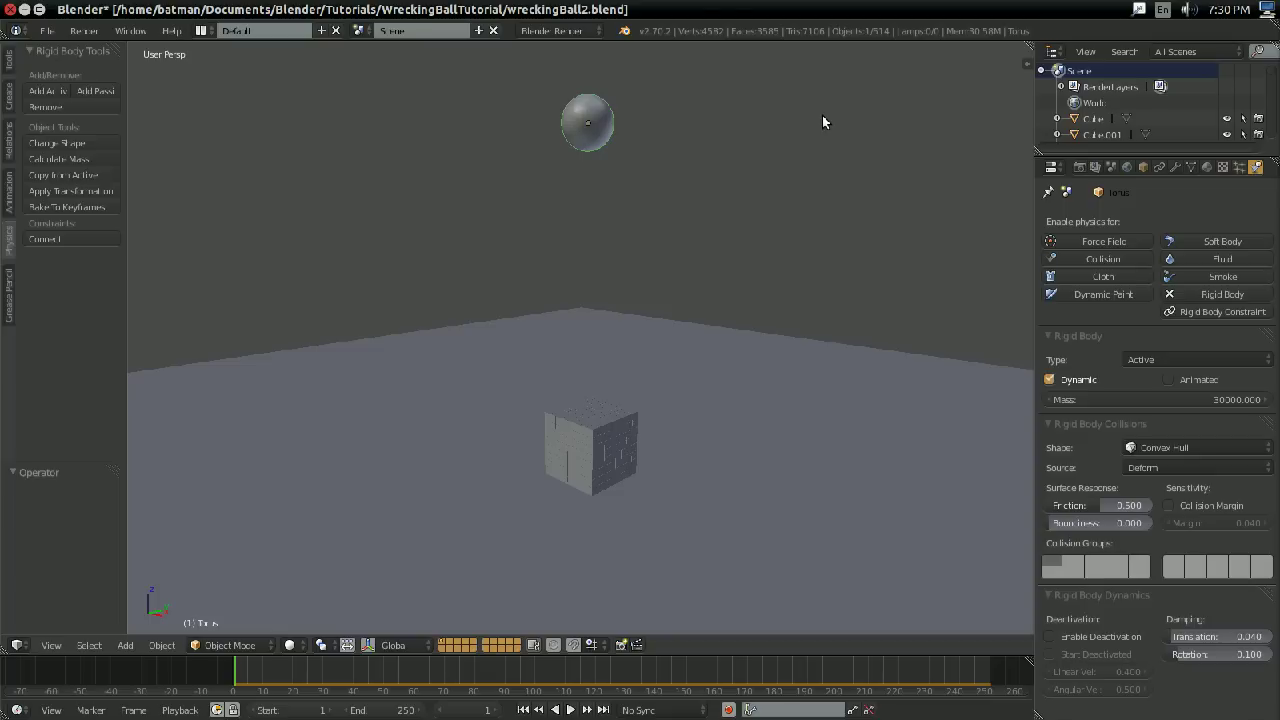
Play the wrecking-ball animation in Blender, then stop playback and rewind to frame 1.
{"action": "key", "text": "alt+a"}
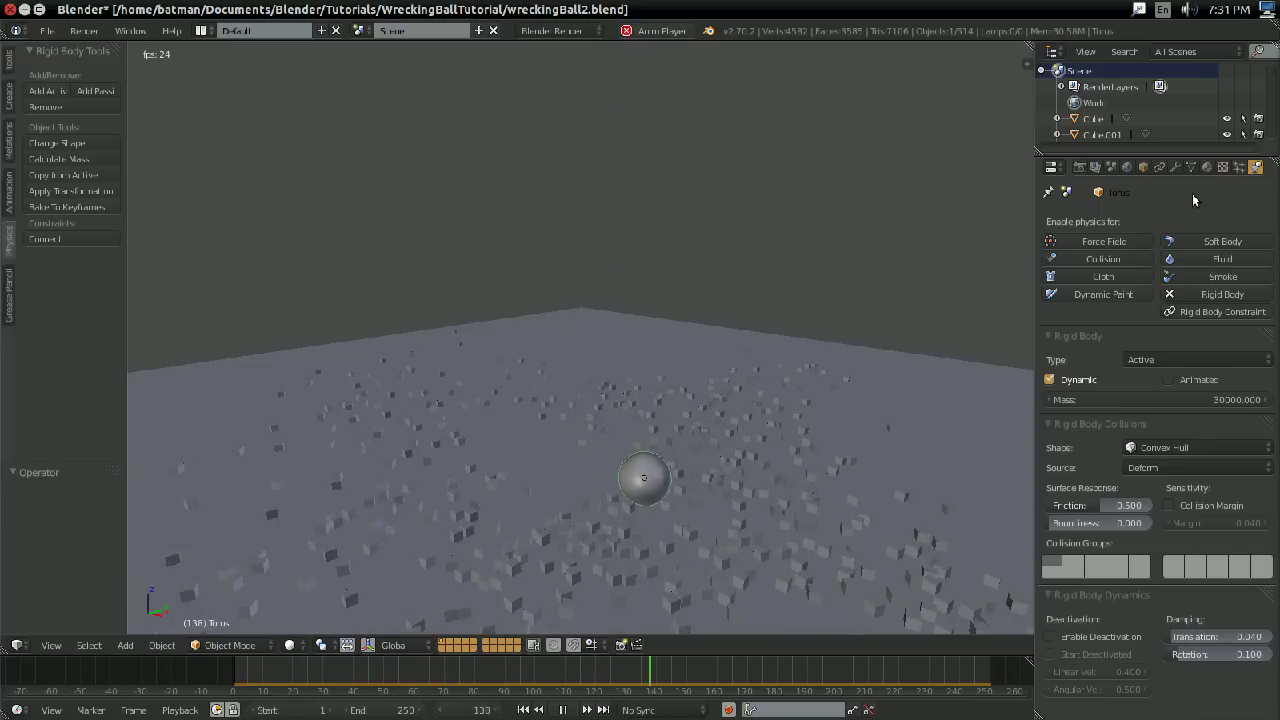
{"action": "key", "text": "Escape"}
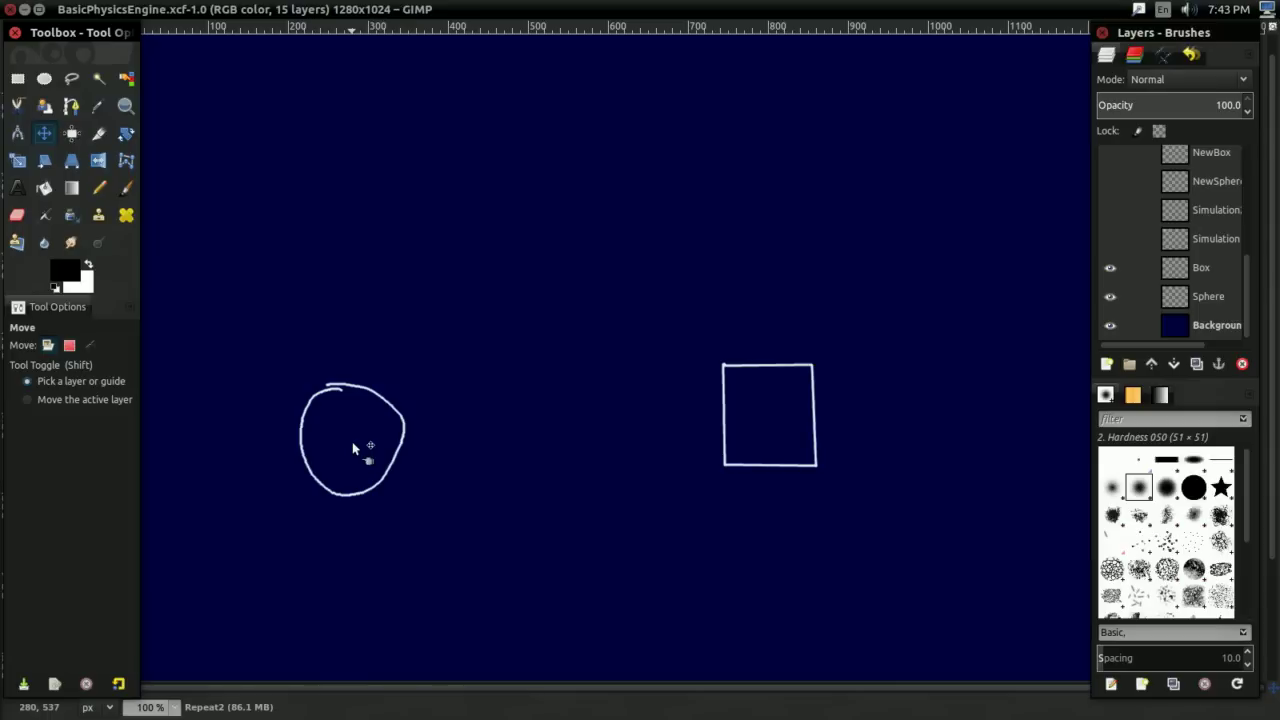
Show the Simulation, NewSphere and NewBox layers; hide Sphere, Box and the dashed arrows.
{"action": "left_click", "coordinate": [1110, 240]}
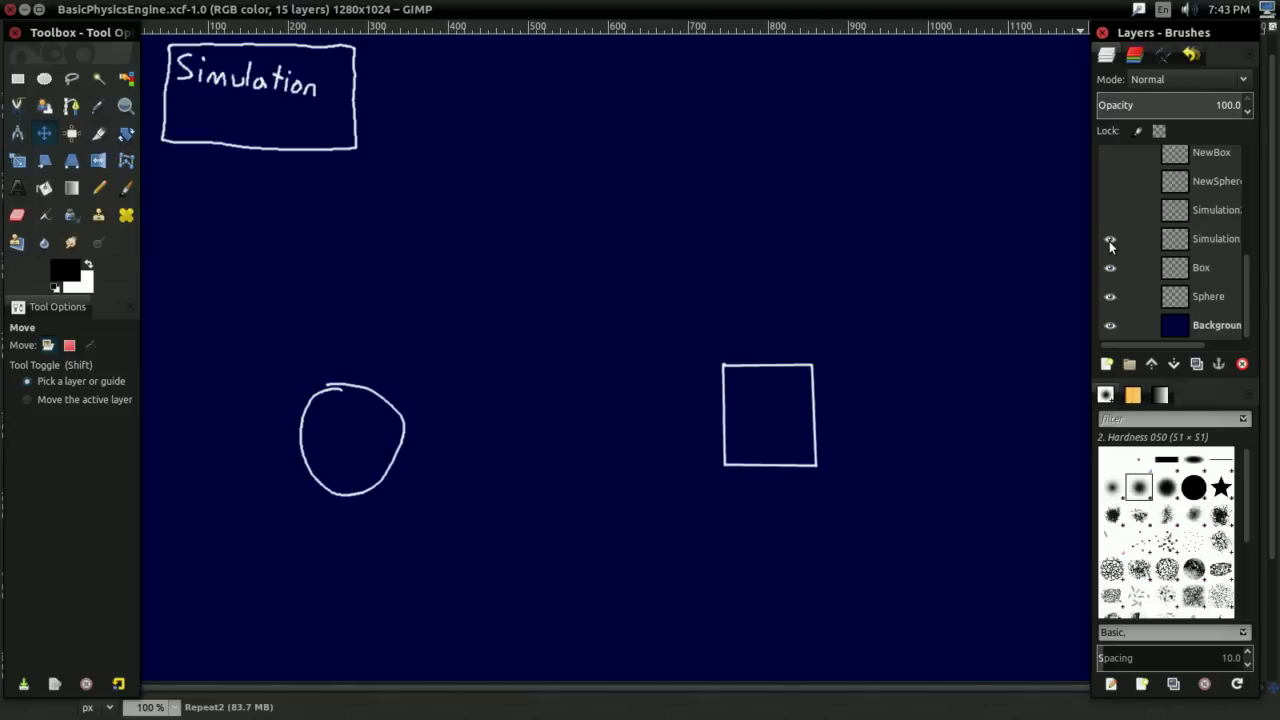
{"action": "left_click", "coordinate": [1110, 210]}
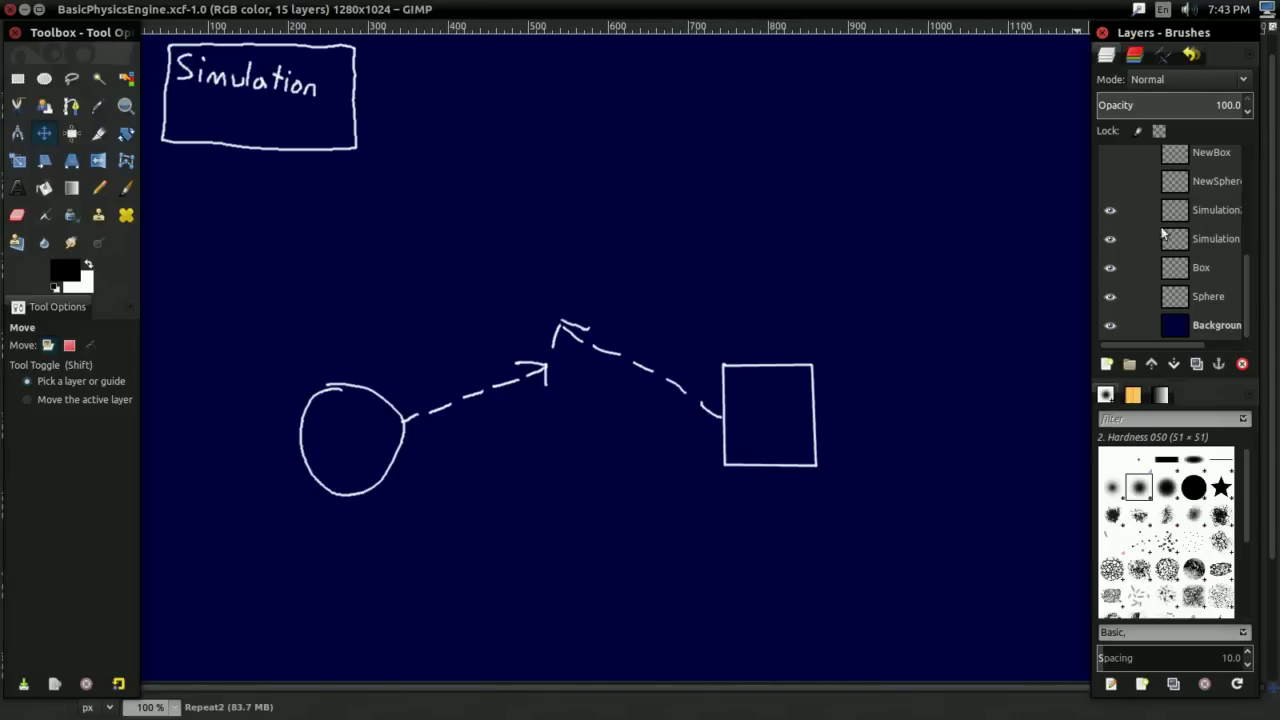
{"action": "left_click", "coordinate": [1110, 181]}
{"action": "left_click", "coordinate": [1110, 296]}
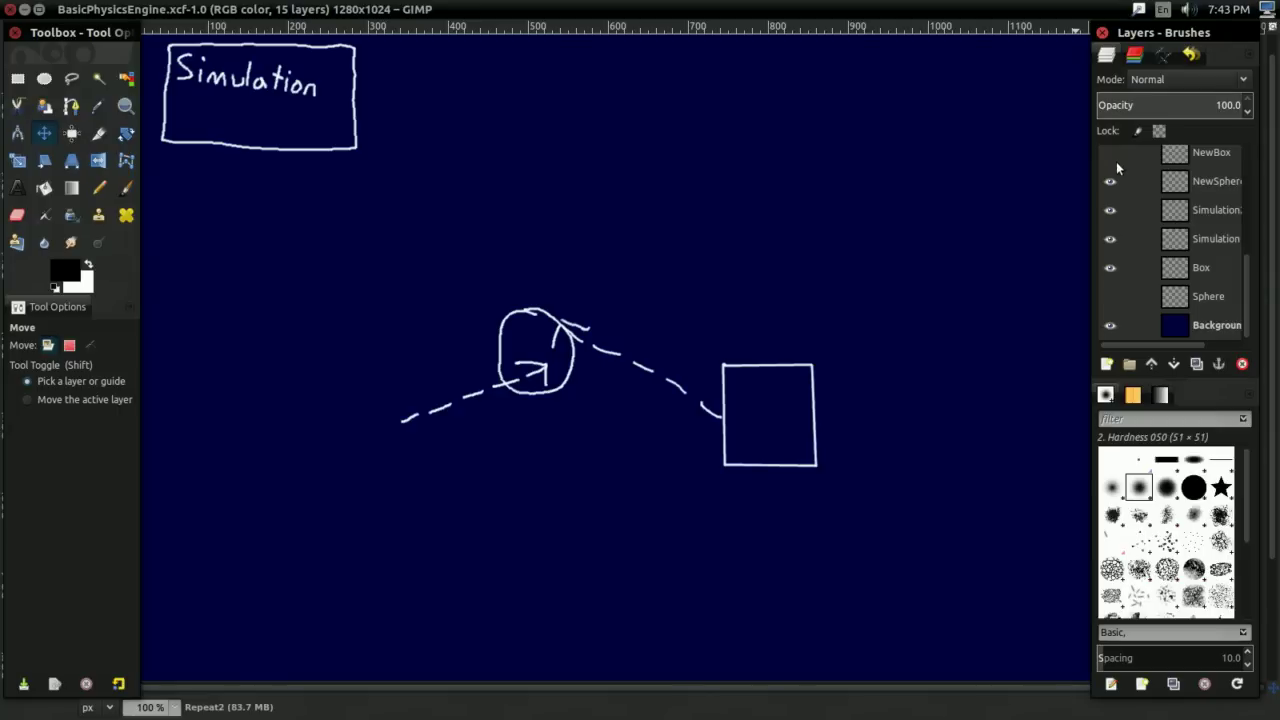
{"action": "left_click", "coordinate": [1110, 152]}
{"action": "left_click", "coordinate": [1107, 274]}
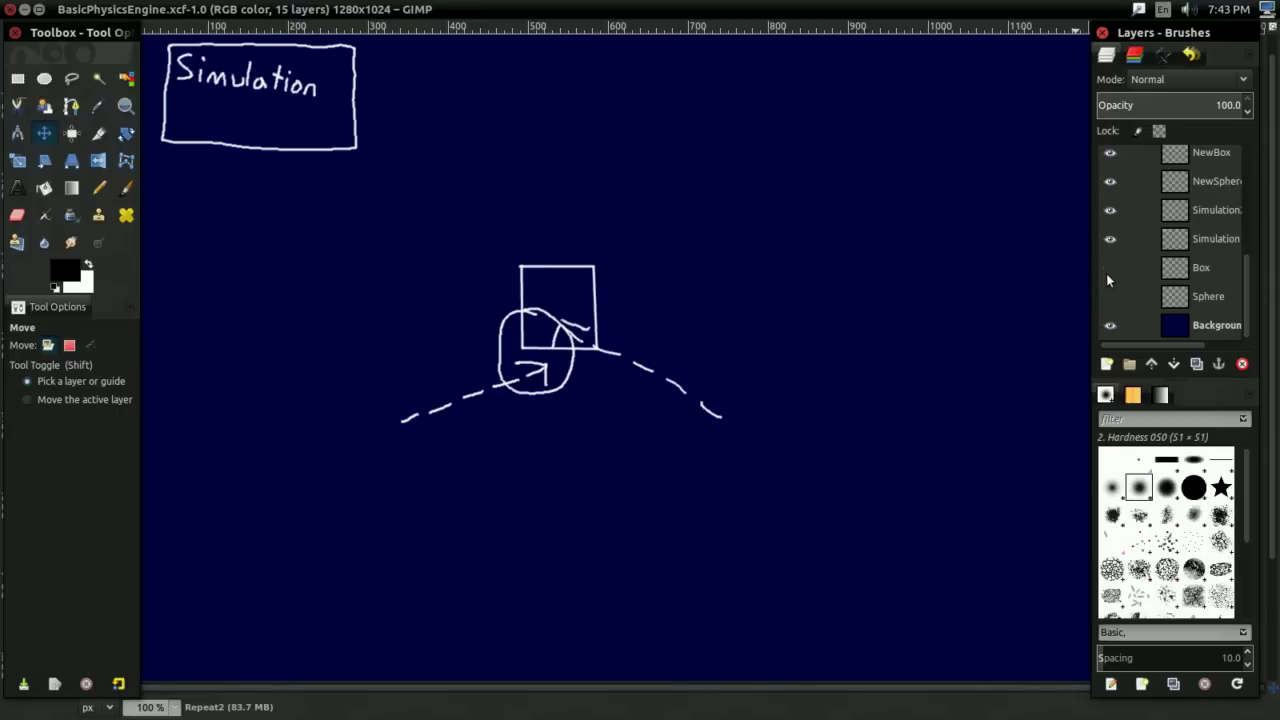
{"action": "left_click", "coordinate": [1110, 182]}
{"action": "left_click", "coordinate": [1109, 183]}
{"action": "left_click", "coordinate": [1109, 210]}
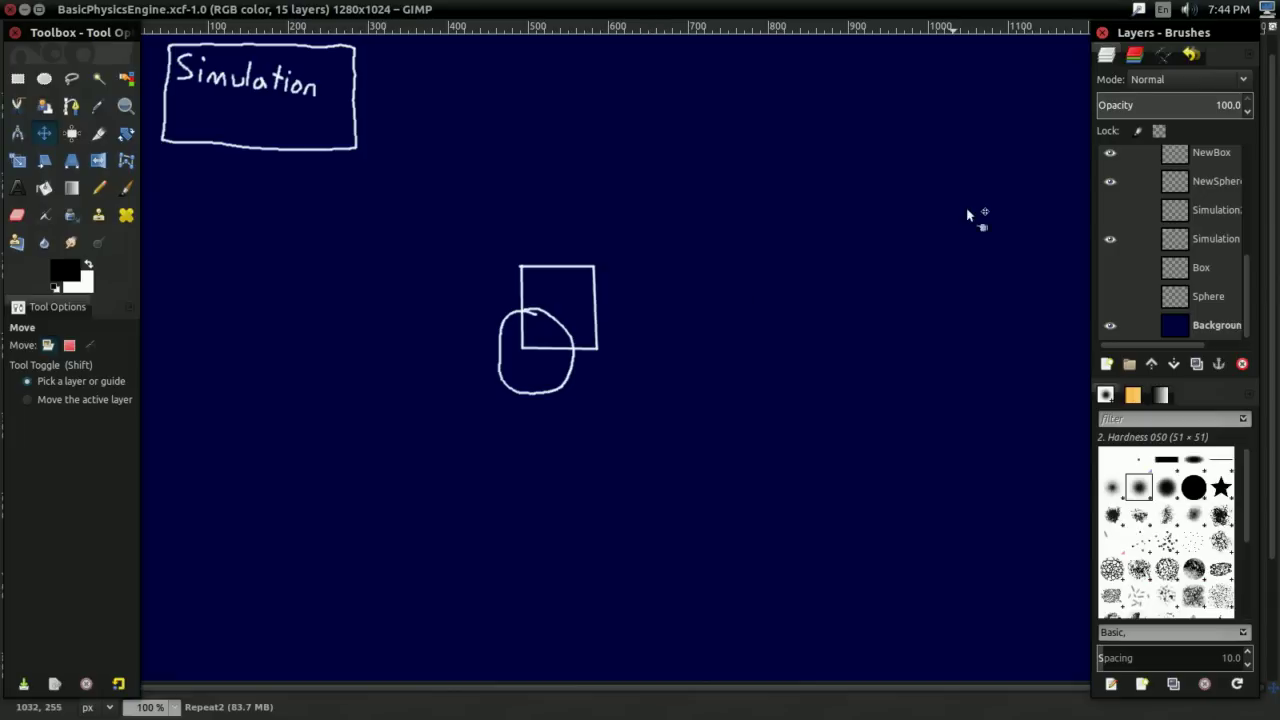
Show the Collision Detection box with its arrow and the B/S, A/C, A/B pairs grid.
{"action": "scroll", "coordinate": [1153, 218], "scroll_direction": "up", "scroll_amount": 2}
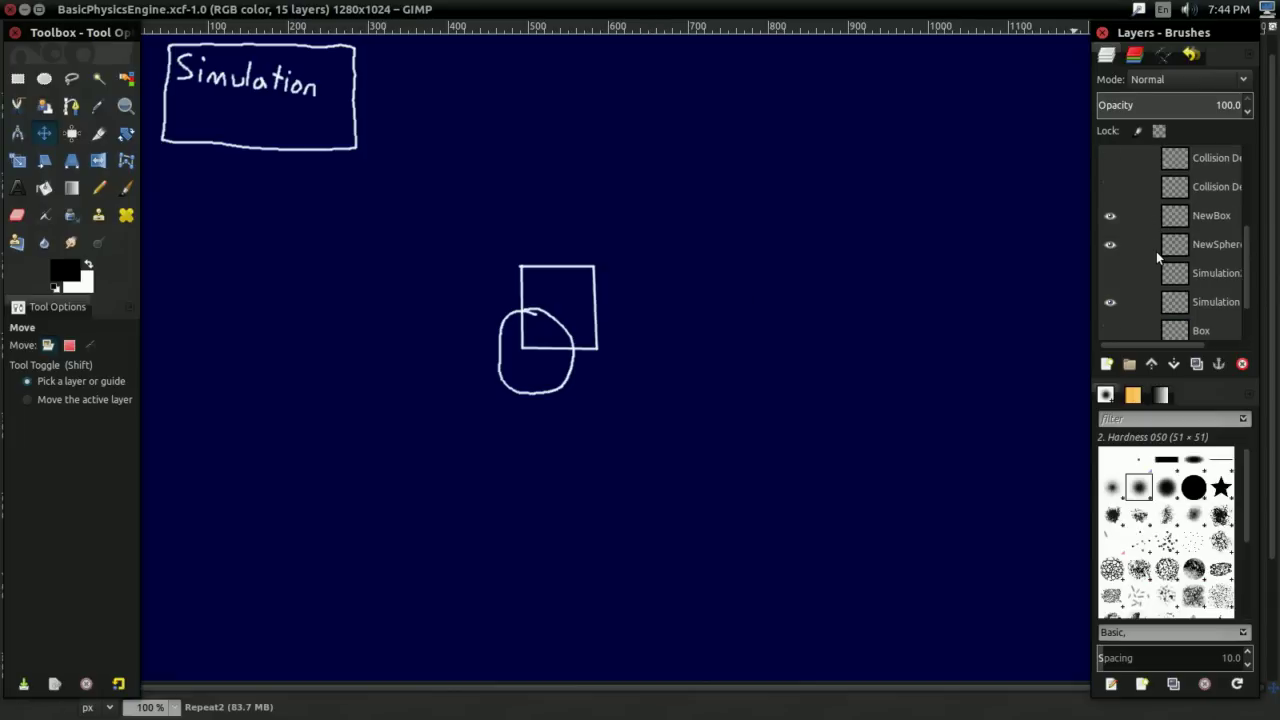
{"action": "left_click", "coordinate": [1110, 187]}
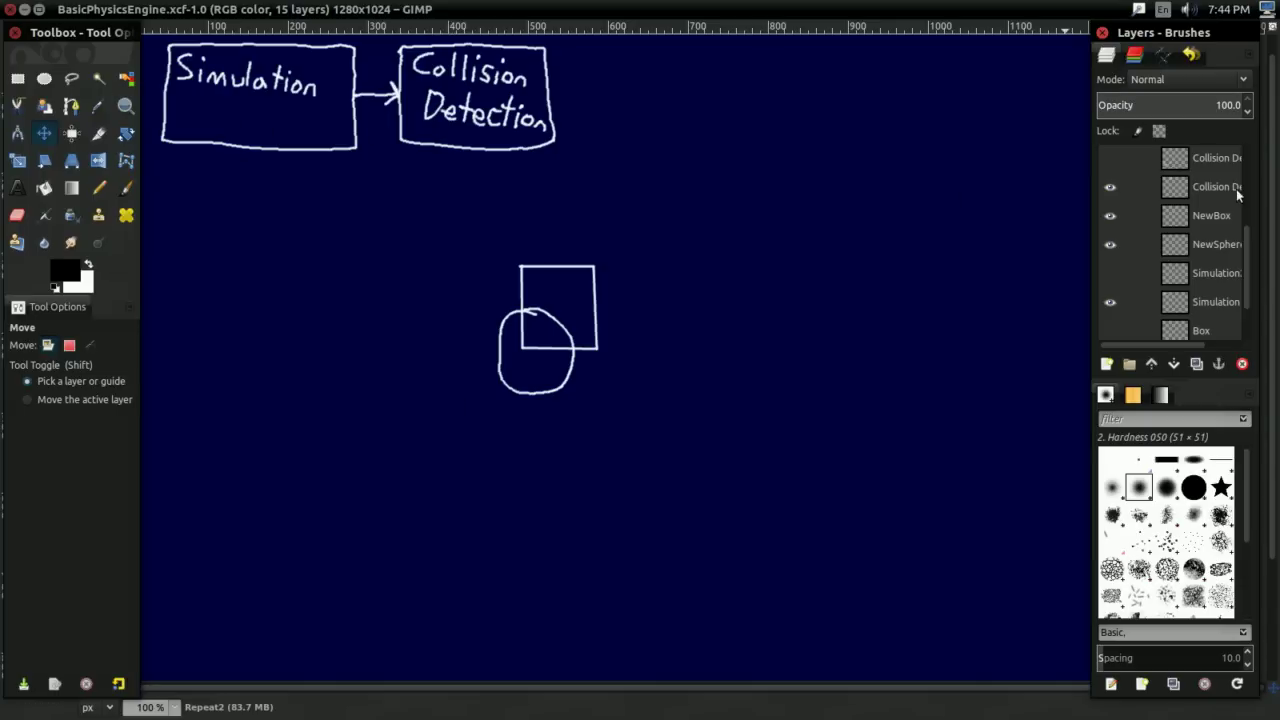
{"action": "left_click", "coordinate": [1109, 157]}
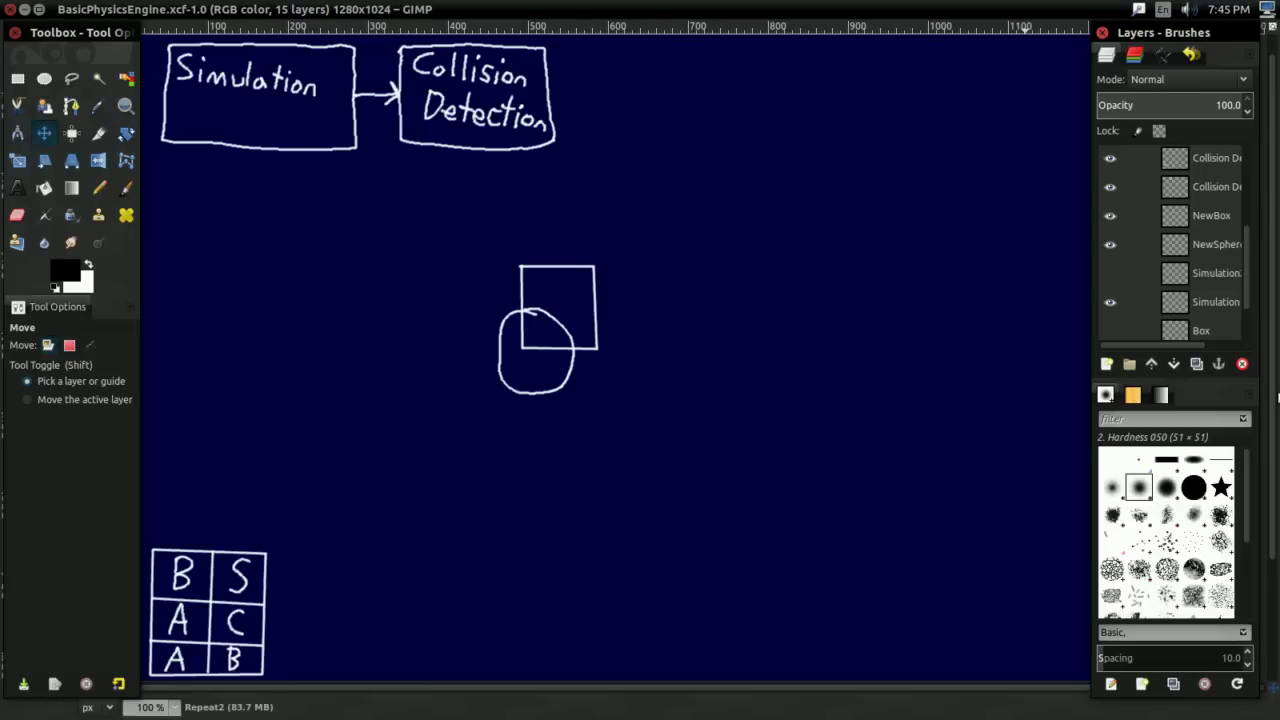
Make the Collision Response box and its arrow from Collision Detection visible.
{"action": "scroll", "coordinate": [1188, 288], "scroll_direction": "up", "scroll_amount": 2}
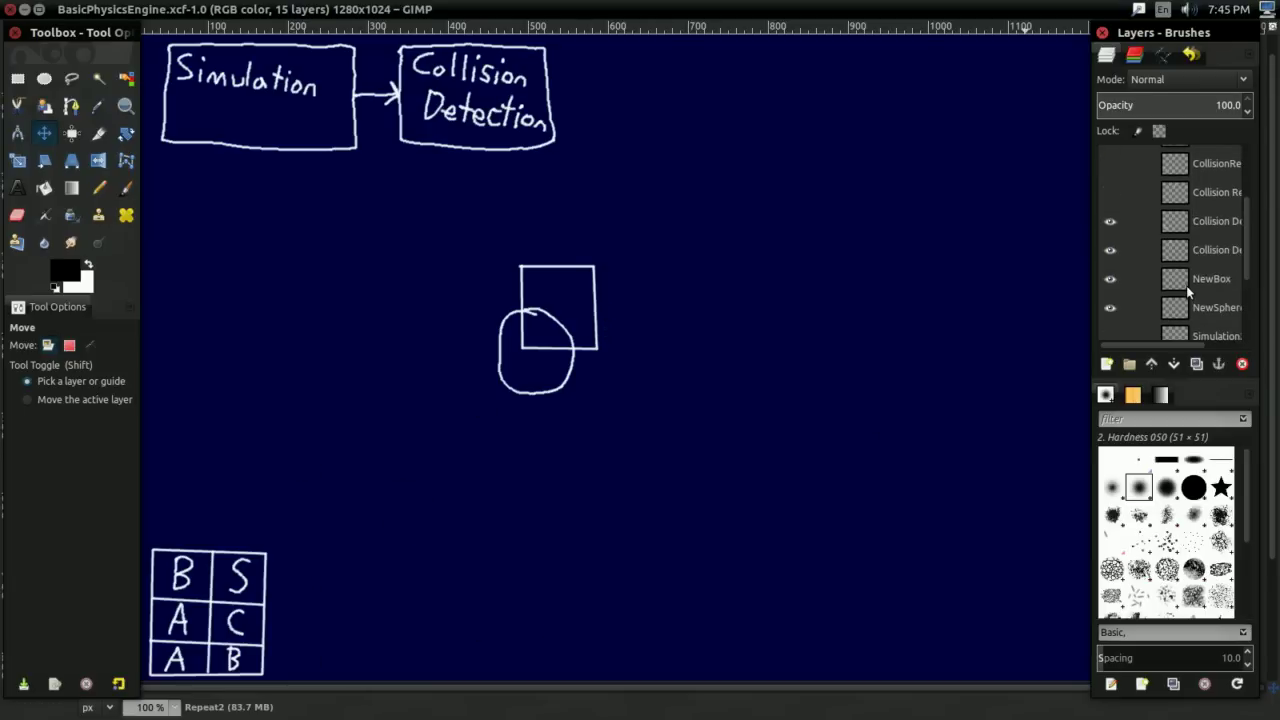
{"action": "left_click", "coordinate": [1109, 193]}
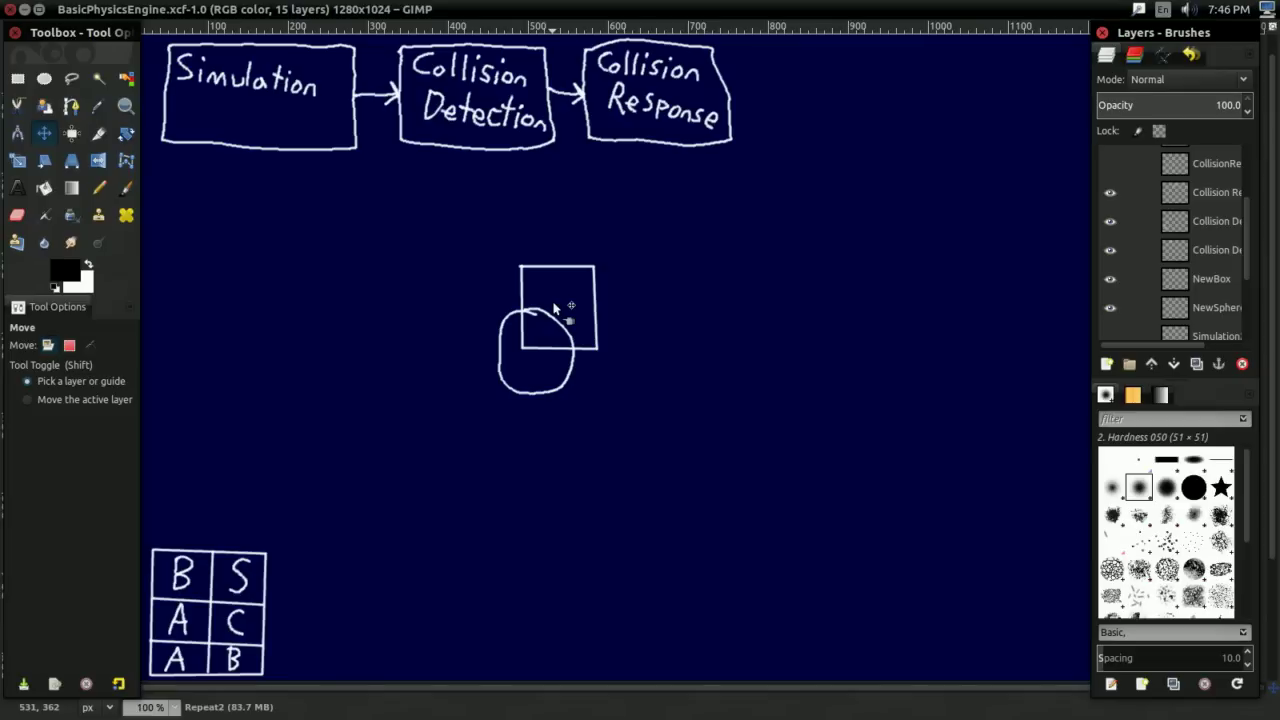
{"action": "scroll", "coordinate": [1172, 232], "scroll_direction": "up", "scroll_amount": 1}
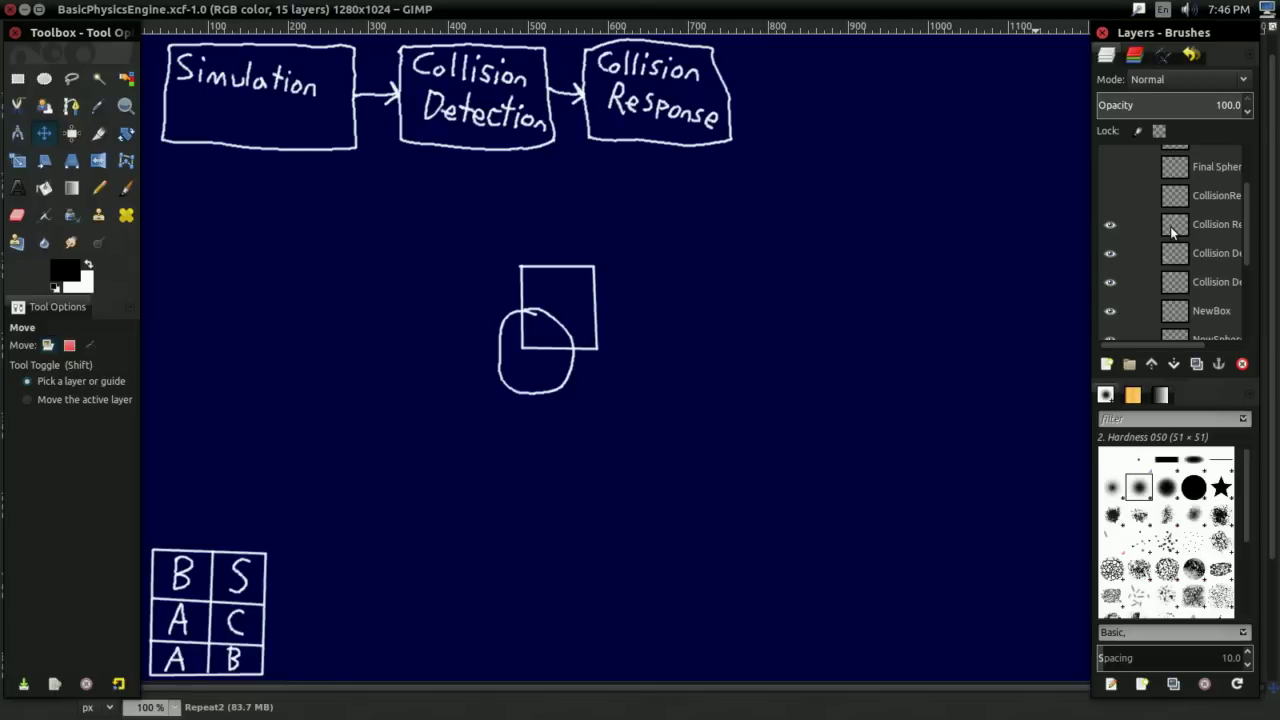
Hide NewBox and NewSphere and show Final Box and Final Sphere, leaving CollisionResponse arrows hidden.
{"action": "left_click", "coordinate": [1108, 196]}
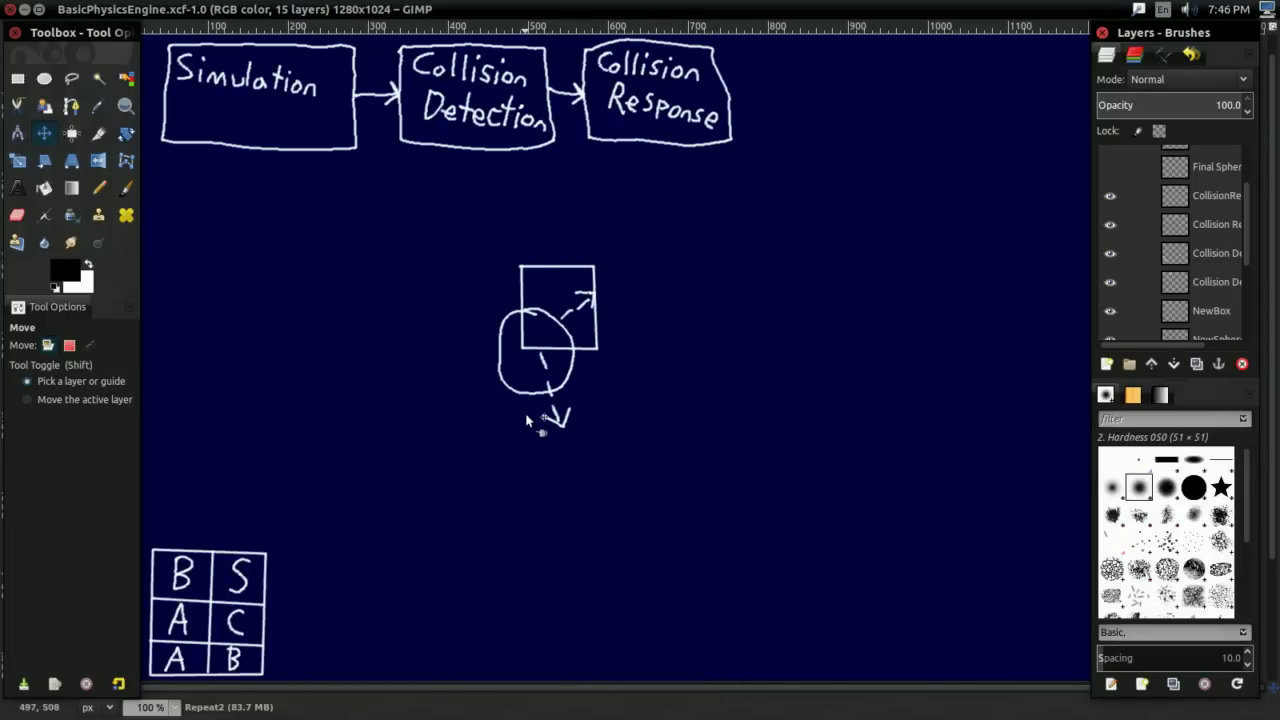
{"action": "left_click", "coordinate": [1110, 311]}
{"action": "scroll", "coordinate": [1117, 197], "scroll_direction": "up", "scroll_amount": 1}
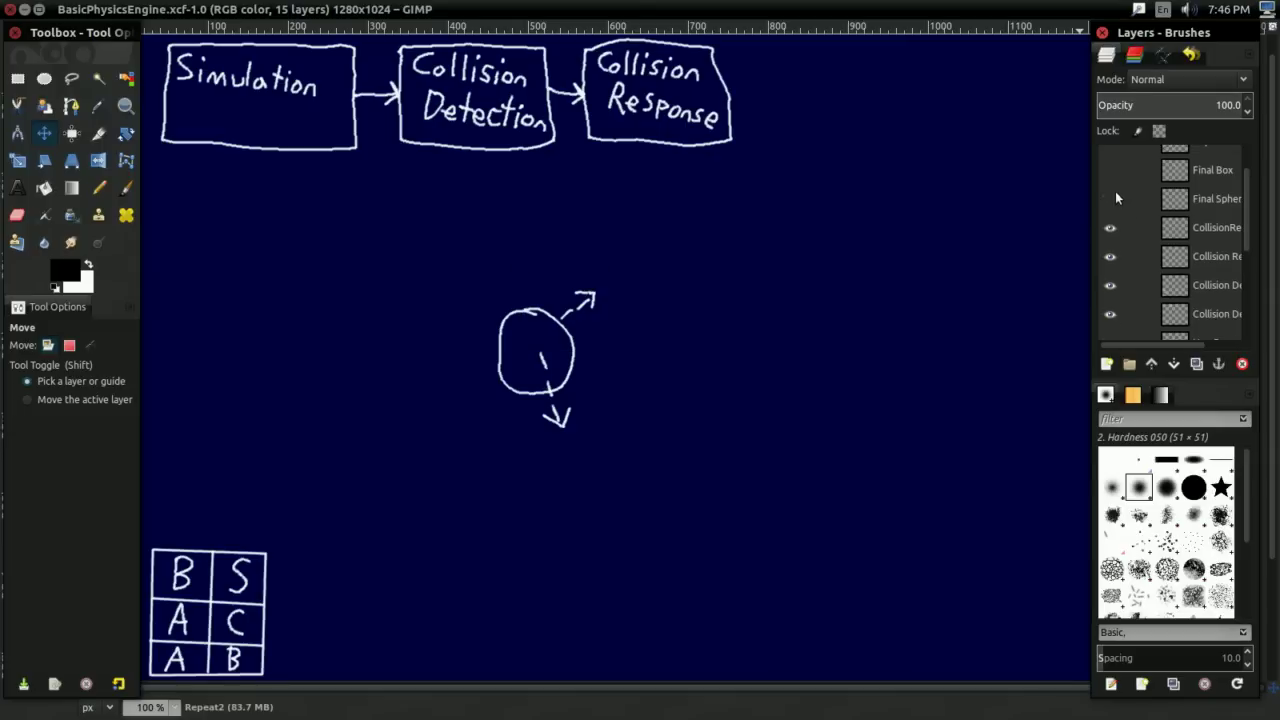
{"action": "left_click", "coordinate": [1109, 172]}
{"action": "scroll", "coordinate": [1125, 190], "scroll_direction": "down", "scroll_amount": 2}
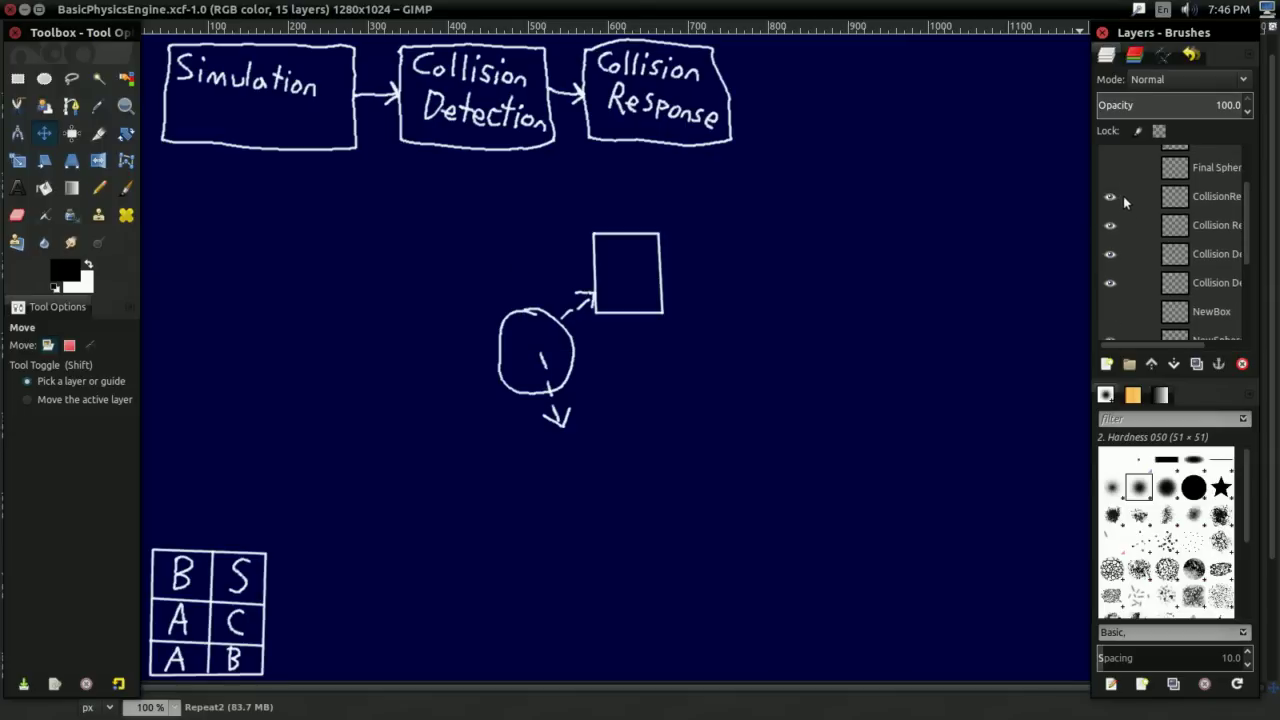
{"action": "left_click", "coordinate": [1110, 310]}
{"action": "scroll", "coordinate": [1114, 307], "scroll_direction": "up", "scroll_amount": 1}
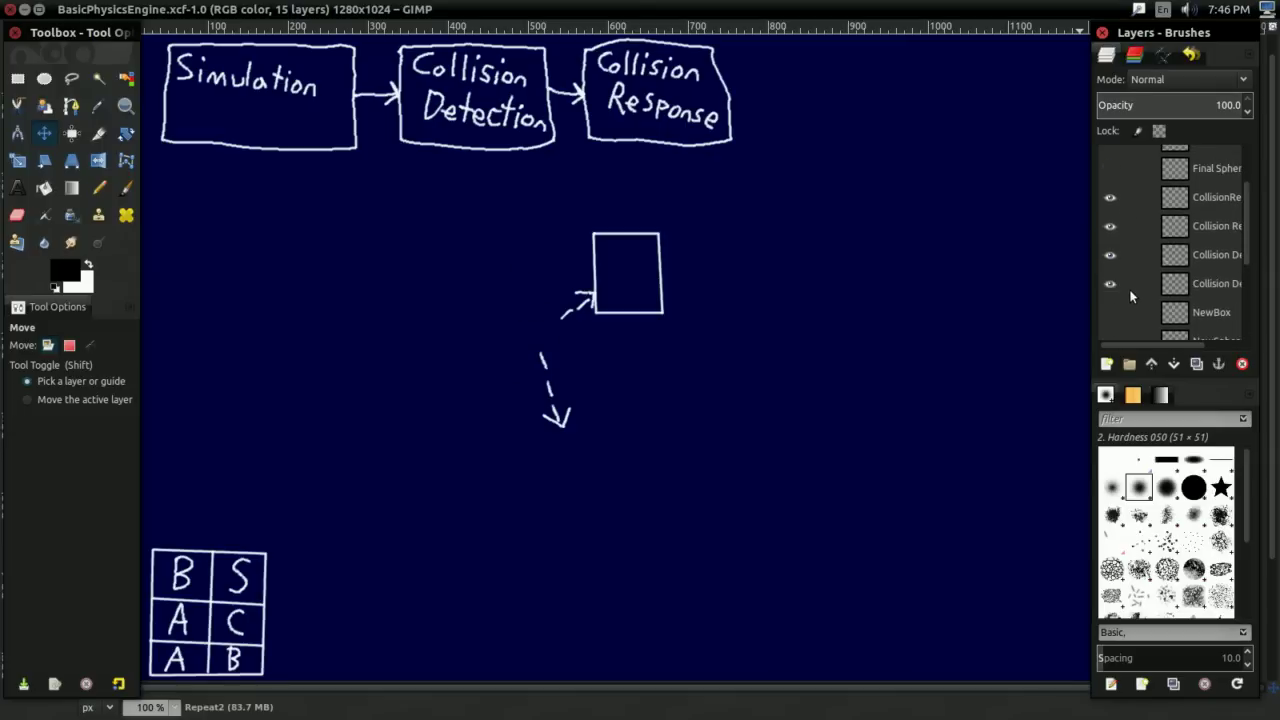
{"action": "left_click", "coordinate": [1111, 167]}
{"action": "left_click", "coordinate": [1110, 196]}
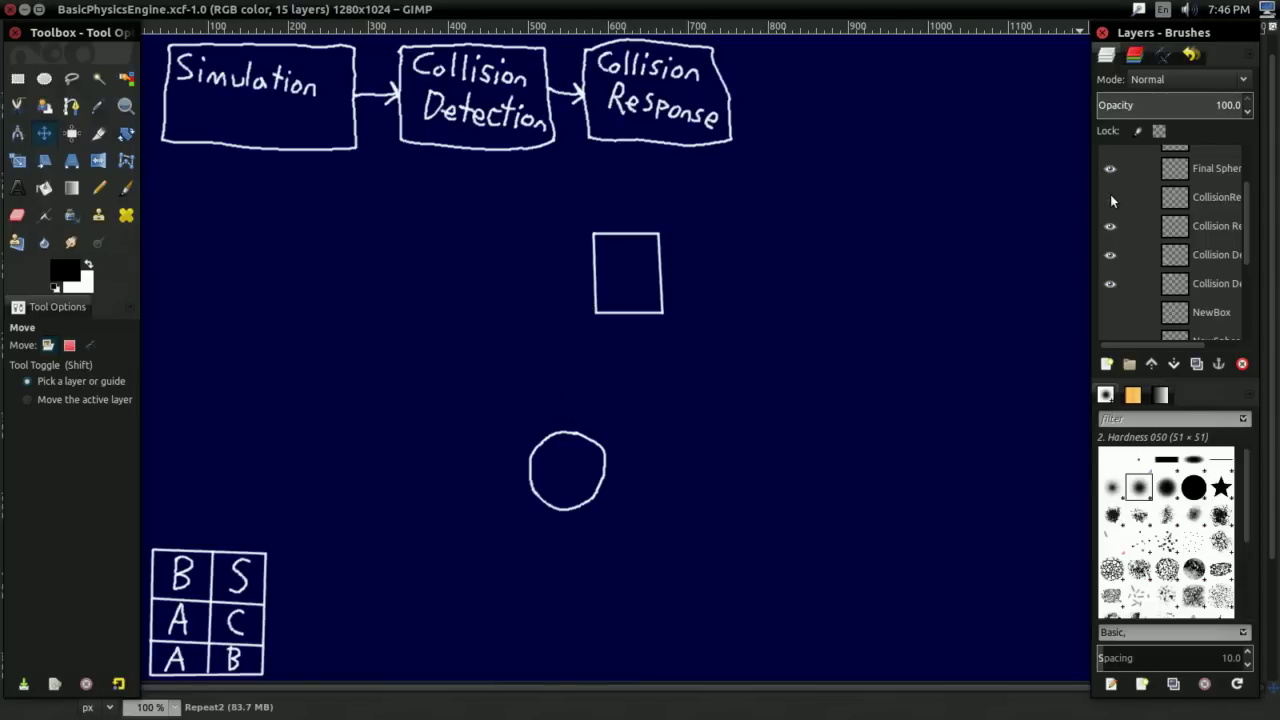
{"action": "scroll", "coordinate": [1117, 199], "scroll_direction": "up", "scroll_amount": 3}
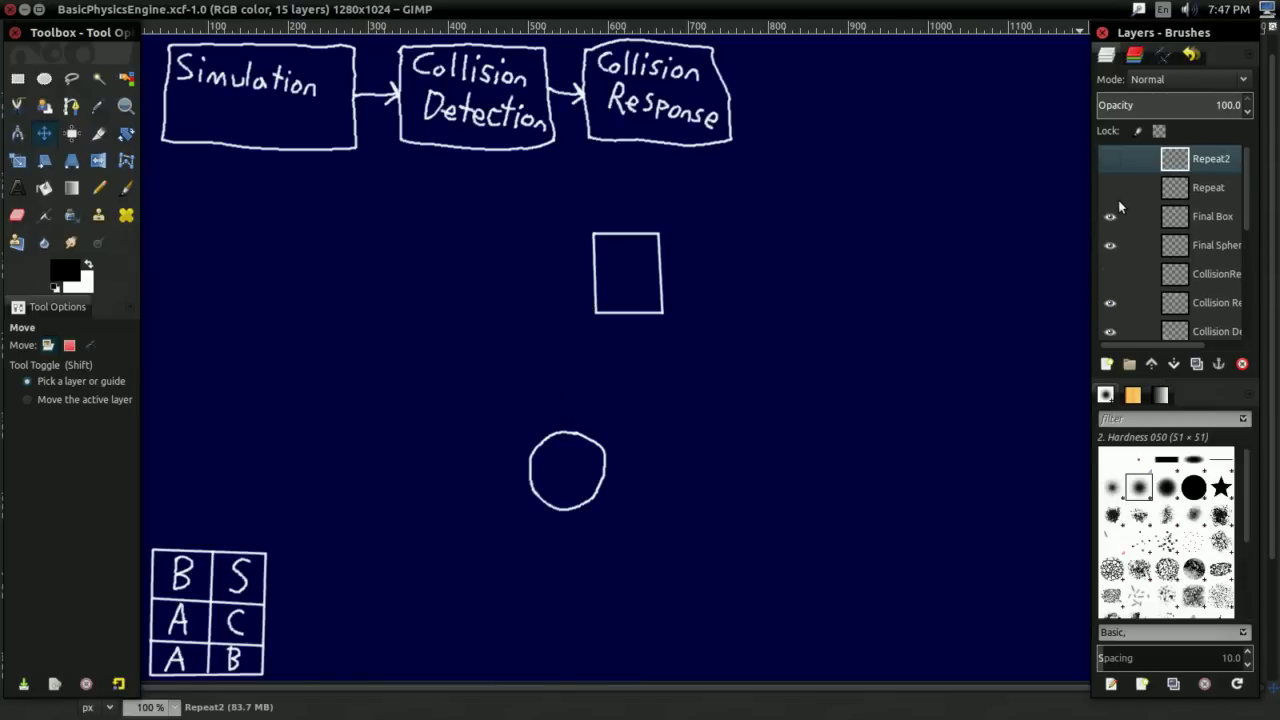
Hide the B/S/A/C/A/B table layer and show the Repeat loop around the flowchart.
{"action": "scroll", "coordinate": [1118, 200], "scroll_direction": "down", "scroll_amount": 2}
{"action": "left_click", "coordinate": [1109, 268]}
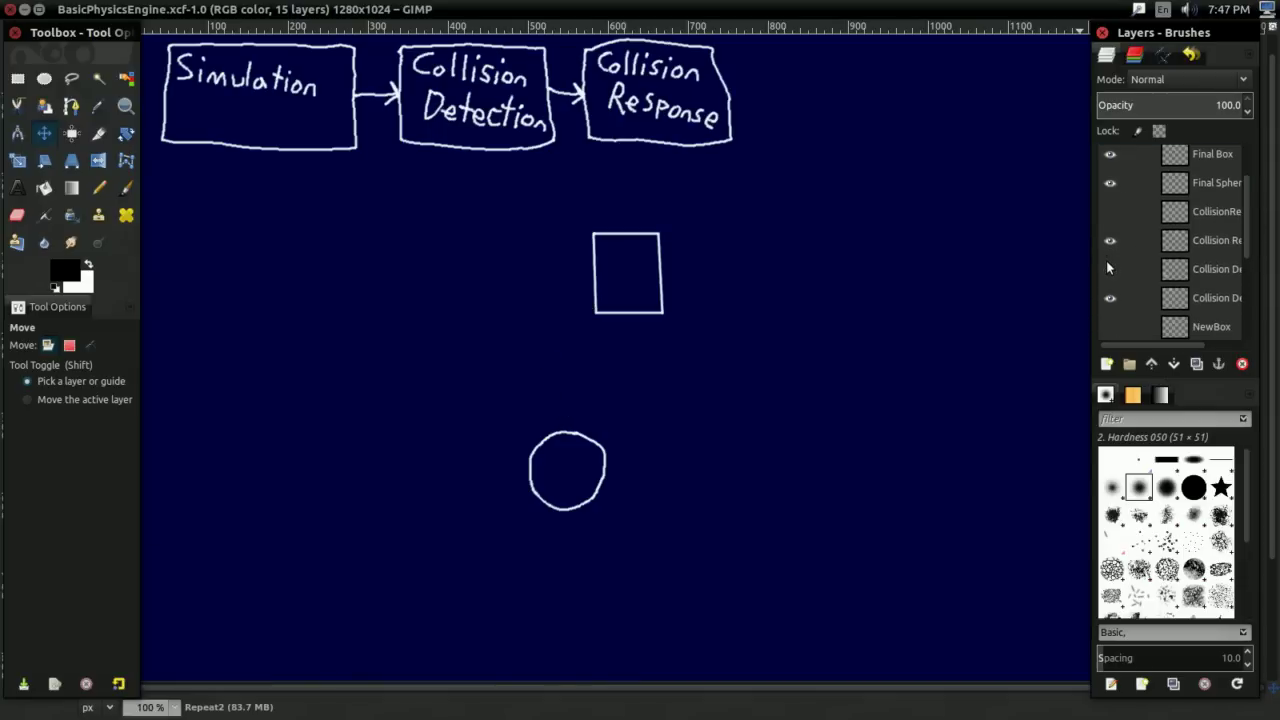
{"action": "scroll", "coordinate": [1147, 269], "scroll_direction": "up", "scroll_amount": 2}
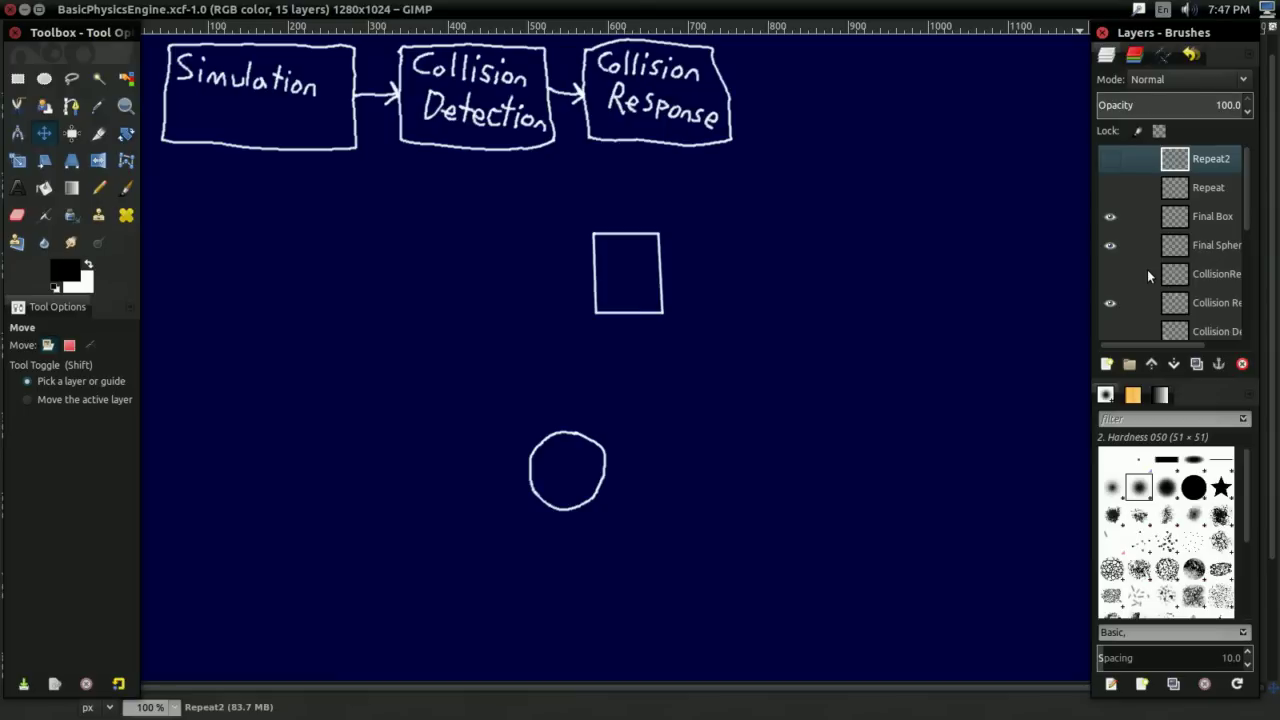
{"action": "left_click", "coordinate": [1110, 187]}
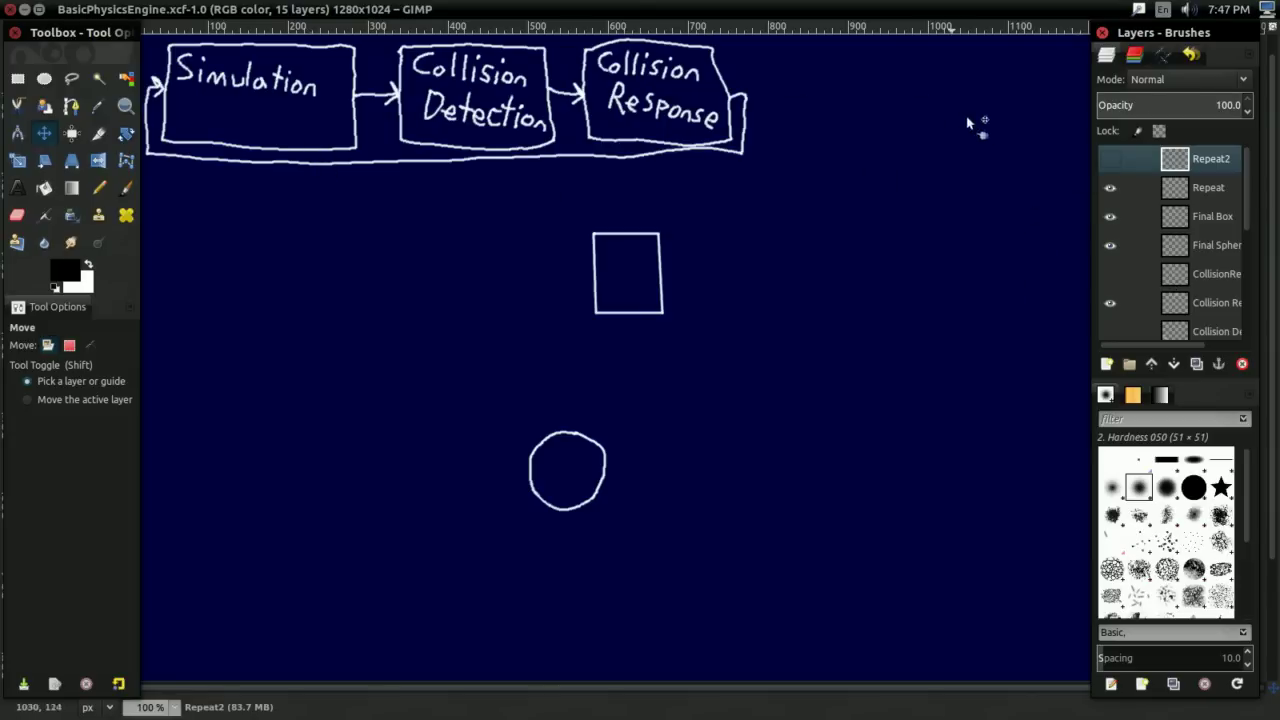
Show the Repeat2 layer's dashed arrows sending the square up-right and the circle downward.
{"action": "left_click", "coordinate": [1110, 158]}
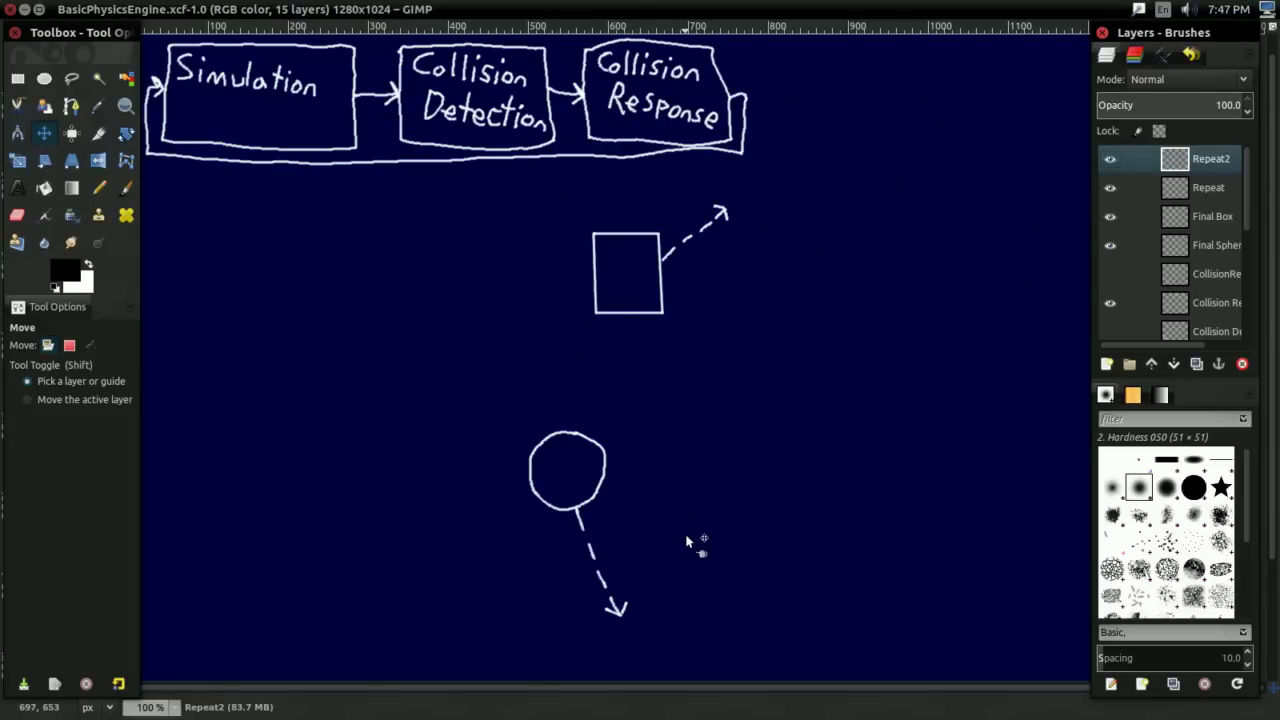